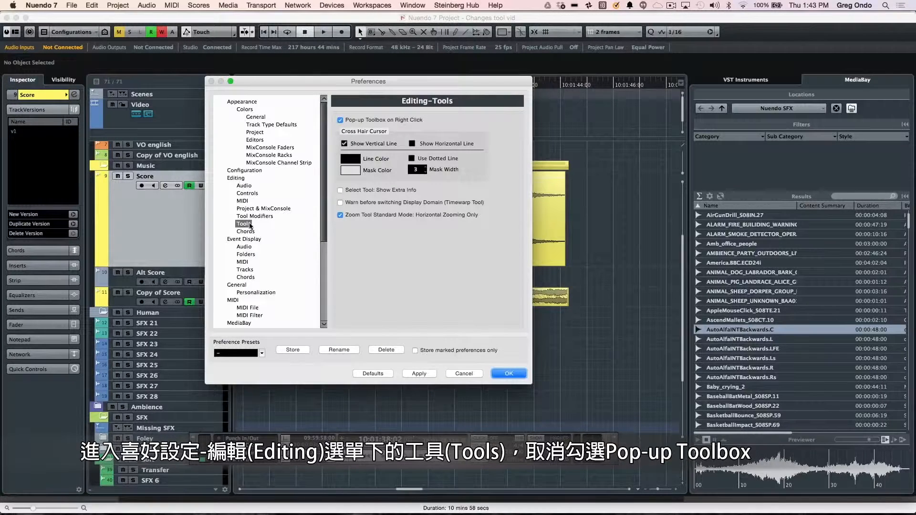
Disable Pop-up Toolbox on Right Click in the Editing-Tools preferences and inspect the full context menu in the project window.
{"action": "left_click", "coordinate": [341, 120]}
{"action": "left_click", "coordinate": [516, 378]}
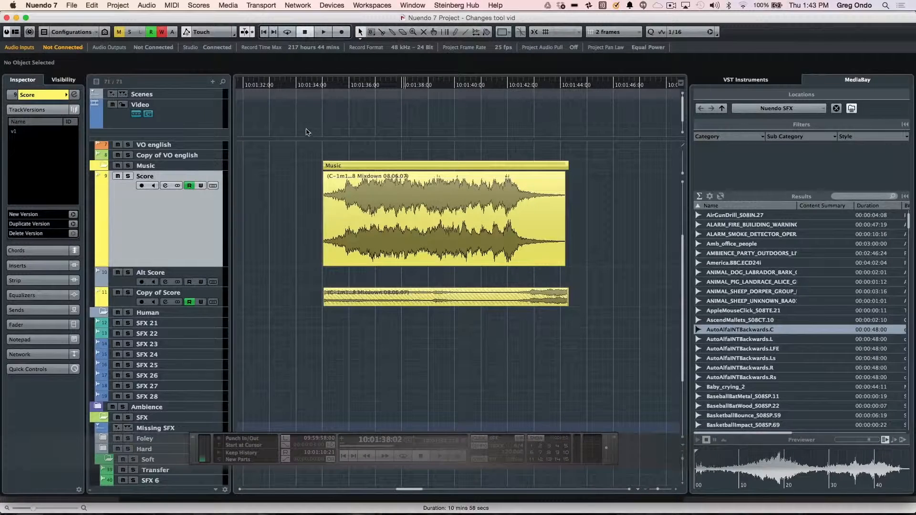
{"action": "right_click", "coordinate": [310, 162]}
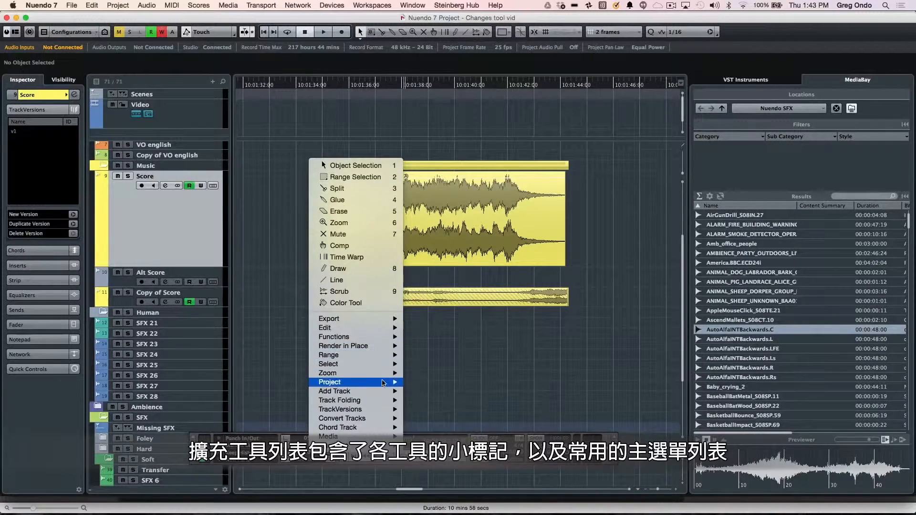
{"action": "mouse_move", "coordinate": [383, 342]}
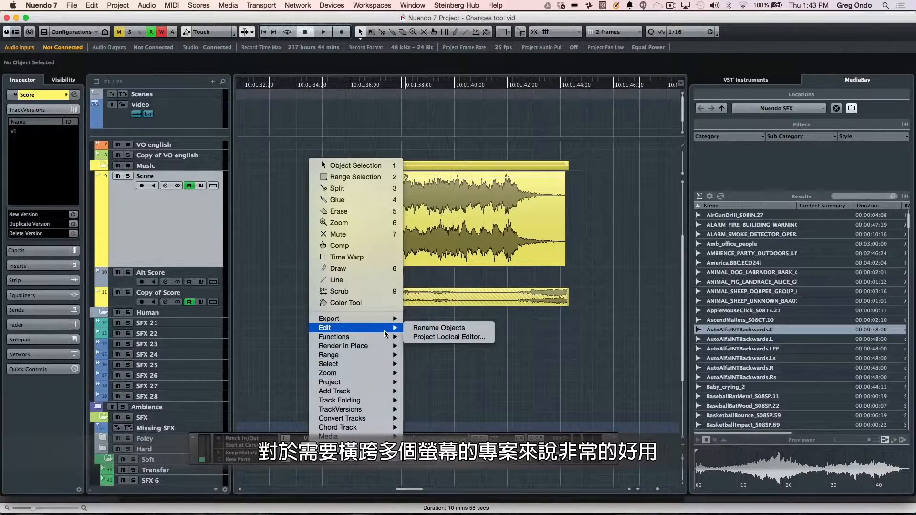
{"action": "left_click", "coordinate": [292, 235]}
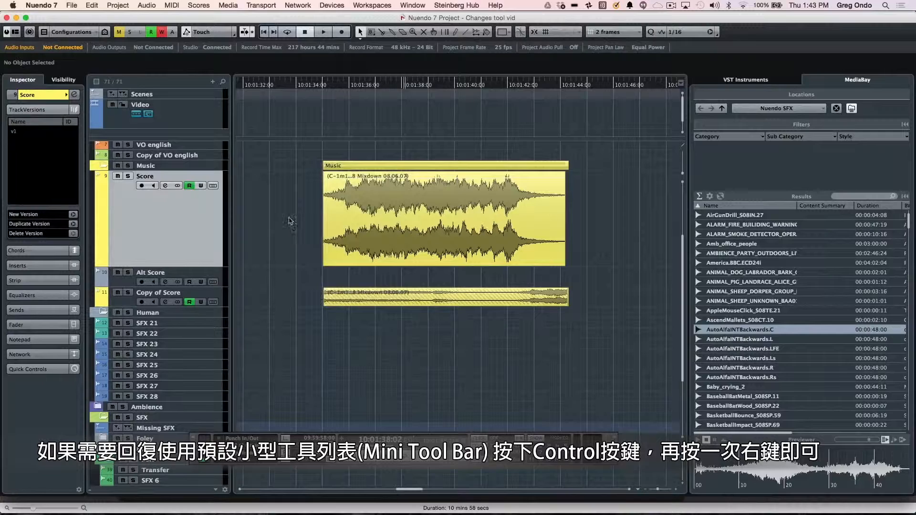
Compare the compact pop-up toolbox with the full context menu in the empty area beside the Score event.
{"action": "right_click", "coordinate": [287, 196], "text": "ctrl"}
{"action": "left_click", "coordinate": [288, 193]}
{"action": "right_click", "coordinate": [288, 193]}
{"action": "left_click", "coordinate": [288, 193]}
{"action": "right_click", "coordinate": [288, 193], "text": "ctrl"}
{"action": "left_click", "coordinate": [288, 195]}
Set the Object Selection tool to Normal Sizing and move the Score event to start at 10:01:34:24.
{"action": "right_click", "coordinate": [288, 195]}
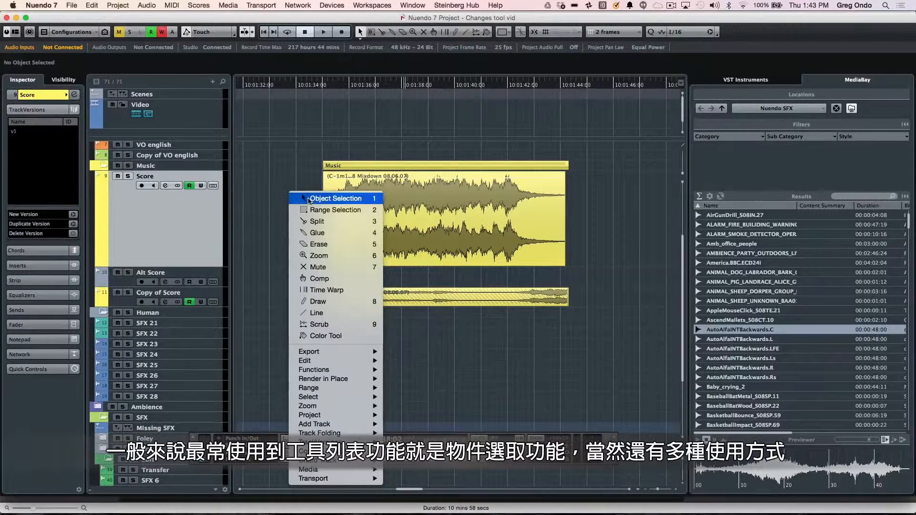
{"action": "left_click", "coordinate": [304, 197]}
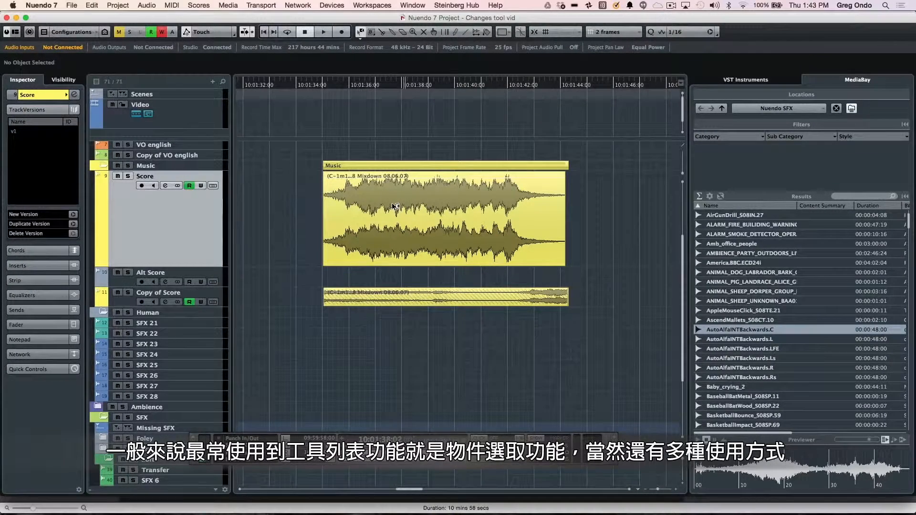
{"action": "left_click", "coordinate": [360, 32]}
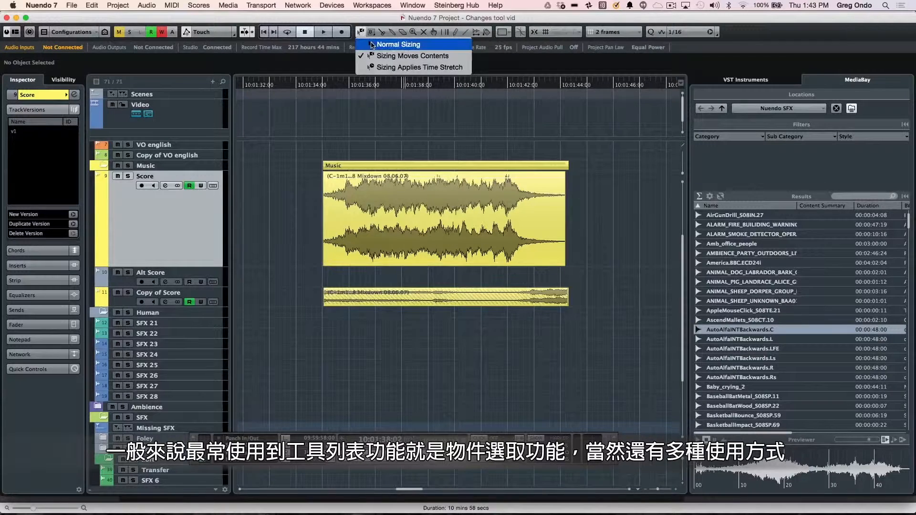
{"action": "left_click", "coordinate": [377, 32]}
{"action": "mouse_move", "coordinate": [386, 227]}
{"action": "left_mouse_down"}
{"action": "mouse_move", "coordinate": [396, 222]}
{"action": "mouse_move", "coordinate": [363, 224]}
{"action": "mouse_move", "coordinate": [386, 223]}
{"action": "left_mouse_up"}
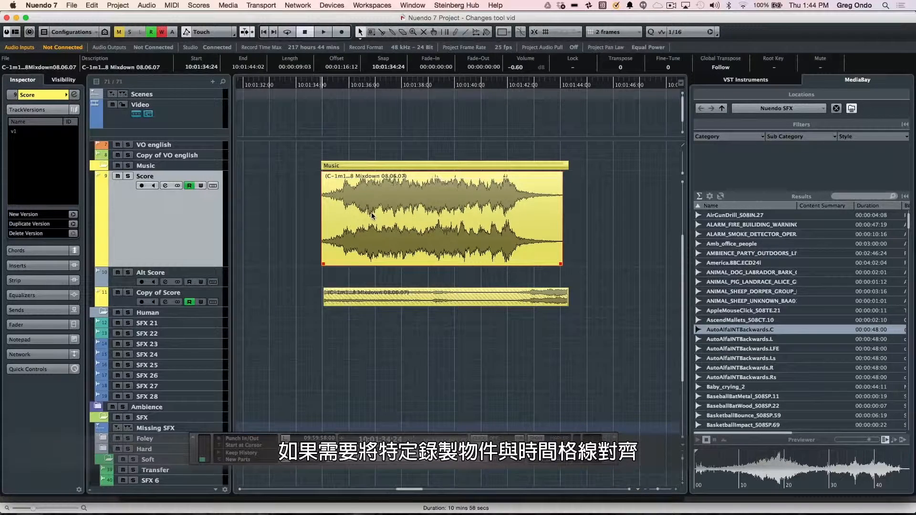
Switch the project ruler to bars and beats and set the snap grid type to Bar.
{"action": "right_click", "coordinate": [467, 88]}
{"action": "left_click", "coordinate": [477, 90]}
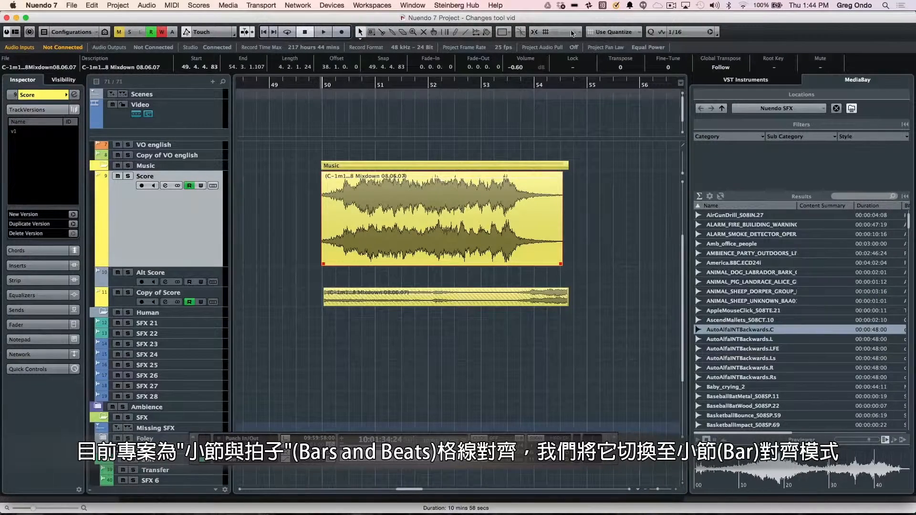
{"action": "left_click", "coordinate": [632, 35]}
{"action": "left_click", "coordinate": [622, 17]}
Turn Snap on and move the Score event to start at 50.1.1.0.
{"action": "left_click", "coordinate": [537, 33]}
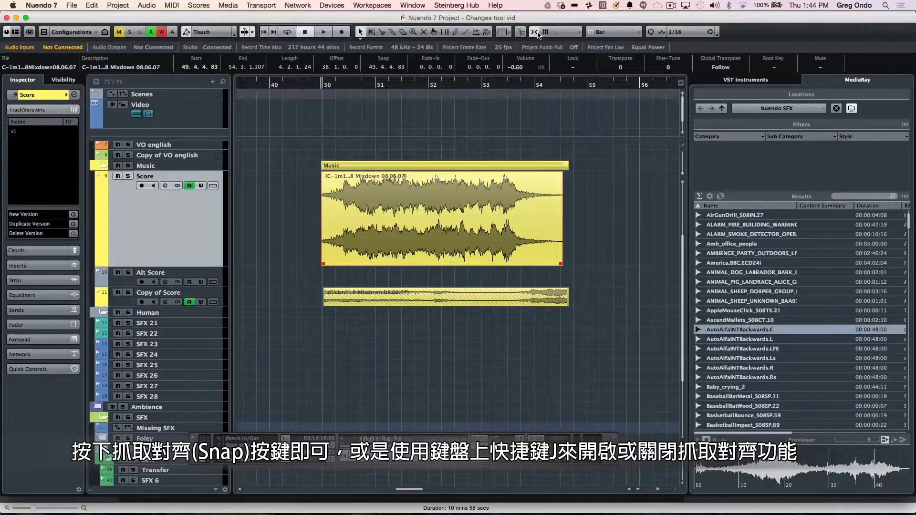
{"action": "left_click", "coordinate": [534, 36]}
{"action": "left_click", "coordinate": [535, 35]}
{"action": "left_click", "coordinate": [535, 36]}
{"action": "left_click", "coordinate": [534, 36]}
{"action": "left_click_drag", "start_coordinate": [426, 202], "coordinate": [404, 208]}
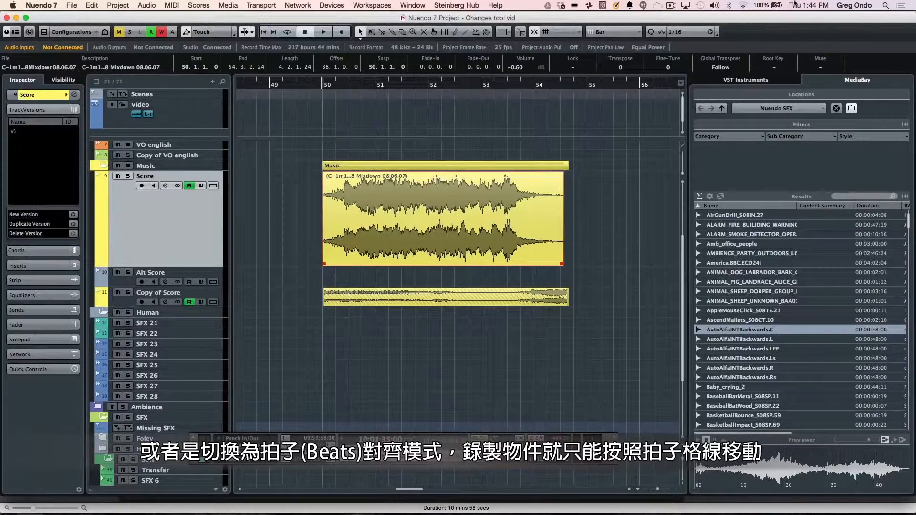
Set the grid type to Beat, try moving the Score event to 50.3.1.0 and undo the move.
{"action": "left_click", "coordinate": [609, 31]}
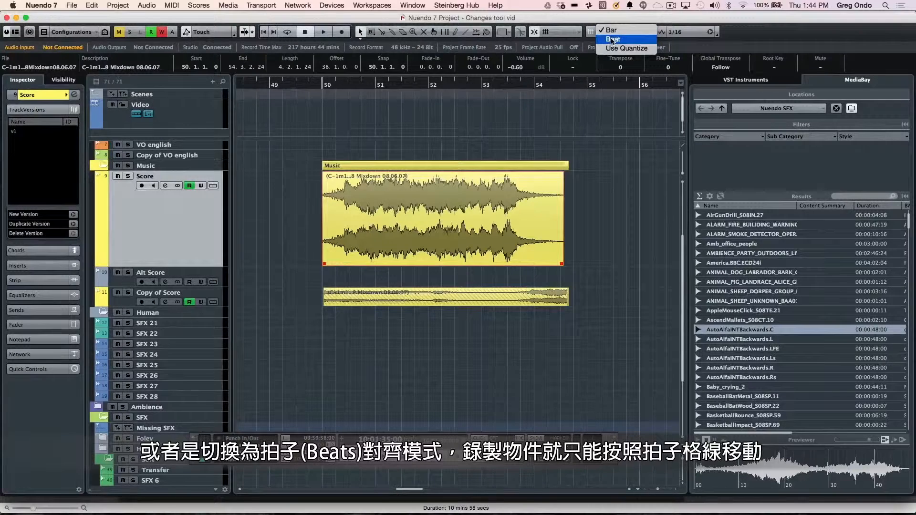
{"action": "left_click", "coordinate": [613, 41]}
{"action": "left_click_drag", "start_coordinate": [419, 211], "coordinate": [441, 208]}
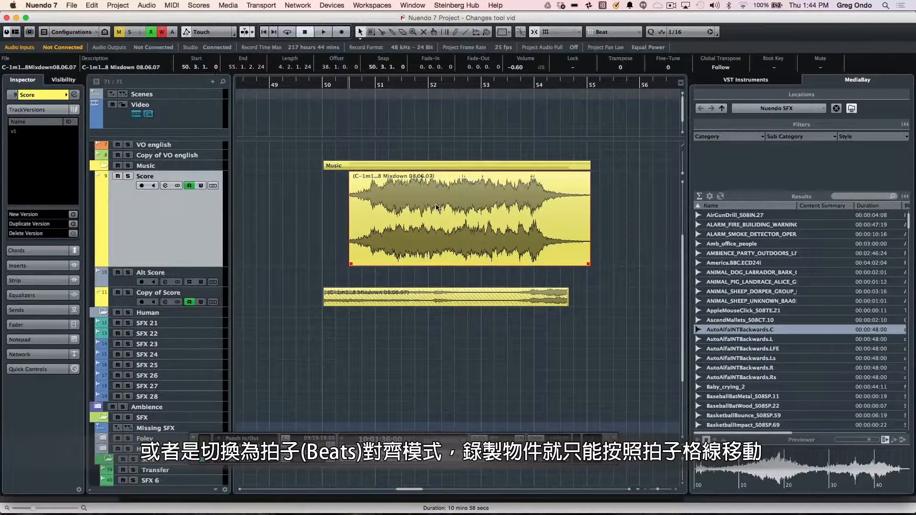
{"action": "key", "text": "super+z"}
Turn Snap off, try moving the Score event freely to about 50.2.2.73 and undo the move.
{"action": "key", "text": "j"}
{"action": "left_click_drag", "start_coordinate": [427, 221], "coordinate": [402, 223]}
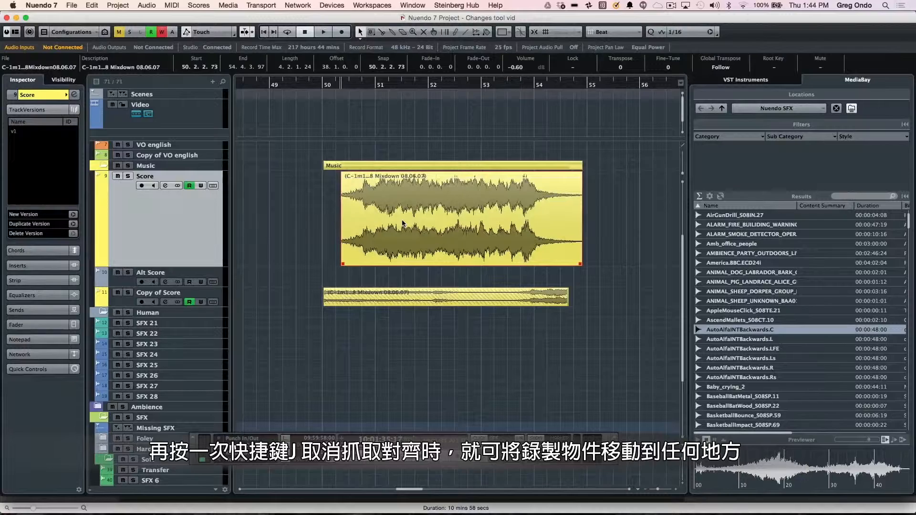
{"action": "key", "text": "super+z"}
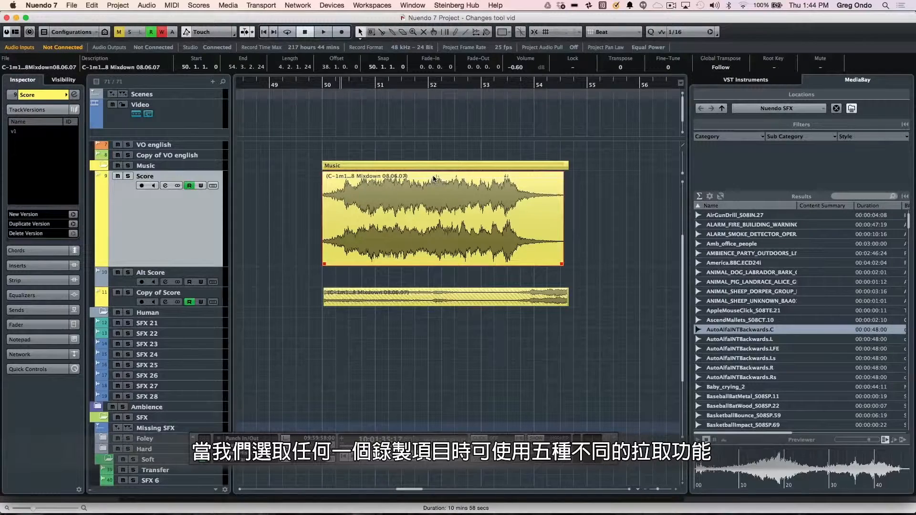
Adjust the Score event's volume to -1.91 dB using its volume handle and its volume value.
{"action": "mouse_move", "coordinate": [447, 181]}
{"action": "left_mouse_down"}
{"action": "mouse_move", "coordinate": [458, 90]}
{"action": "mouse_move", "coordinate": [465, 157]}
{"action": "mouse_move", "coordinate": [441, 112]}
{"action": "mouse_move", "coordinate": [423, 150]}
{"action": "mouse_move", "coordinate": [432, 179]}
{"action": "left_mouse_up"}
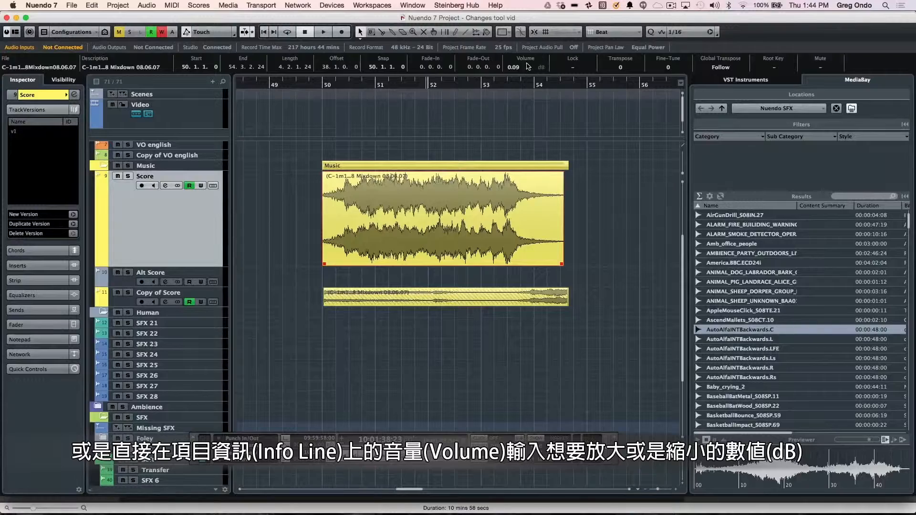
{"action": "scroll", "coordinate": [519, 69], "scroll_direction": "up", "scroll_amount": 6}
{"action": "scroll", "coordinate": [519, 69], "scroll_direction": "down", "scroll_amount": 8}
{"action": "scroll", "coordinate": [519, 69], "scroll_direction": "up", "scroll_amount": 3}
{"action": "scroll", "coordinate": [519, 69], "scroll_direction": "down", "scroll_amount": 3}
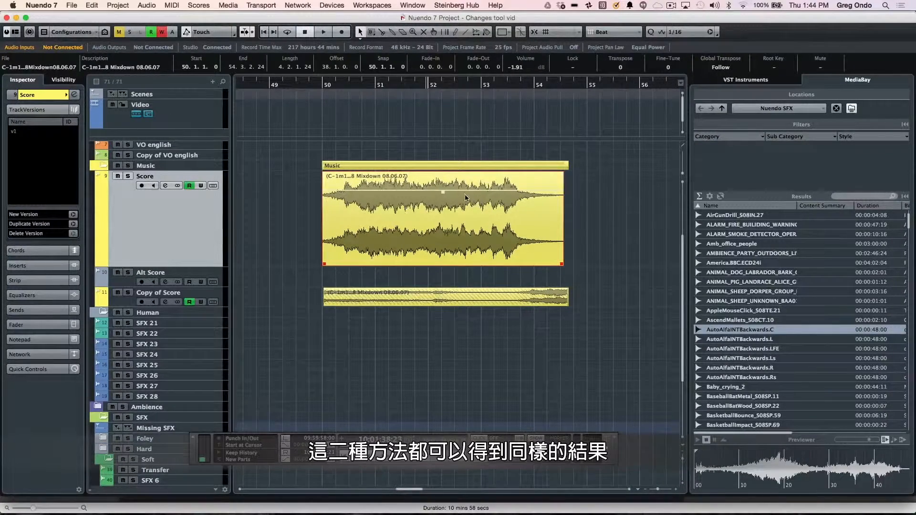
Raise the Score event's volume to -0.55 dB and add a fade-in about 1.1.1.42 long.
{"action": "left_click_drag", "start_coordinate": [443, 193], "coordinate": [442, 179]}
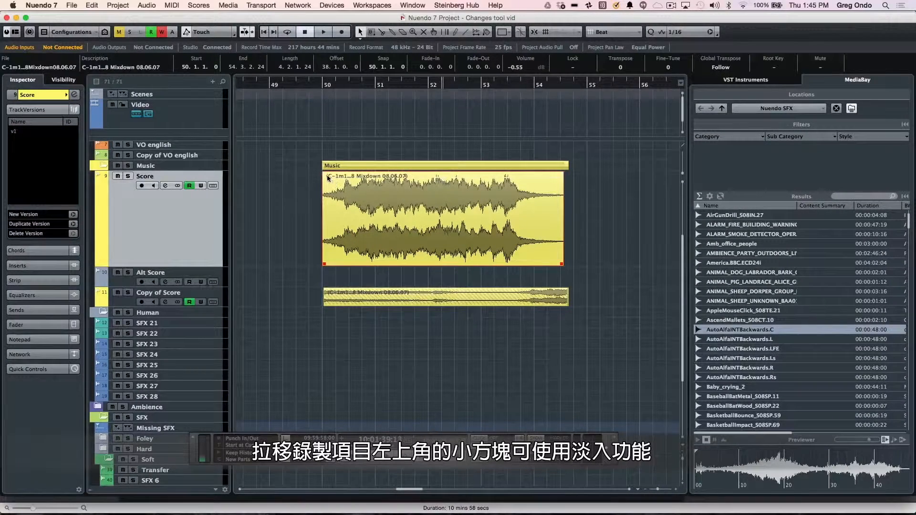
{"action": "mouse_move", "coordinate": [325, 174]}
{"action": "left_mouse_down"}
{"action": "mouse_move", "coordinate": [496, 177]}
{"action": "mouse_move", "coordinate": [362, 186]}
{"action": "mouse_move", "coordinate": [393, 185]}
{"action": "left_mouse_up"}
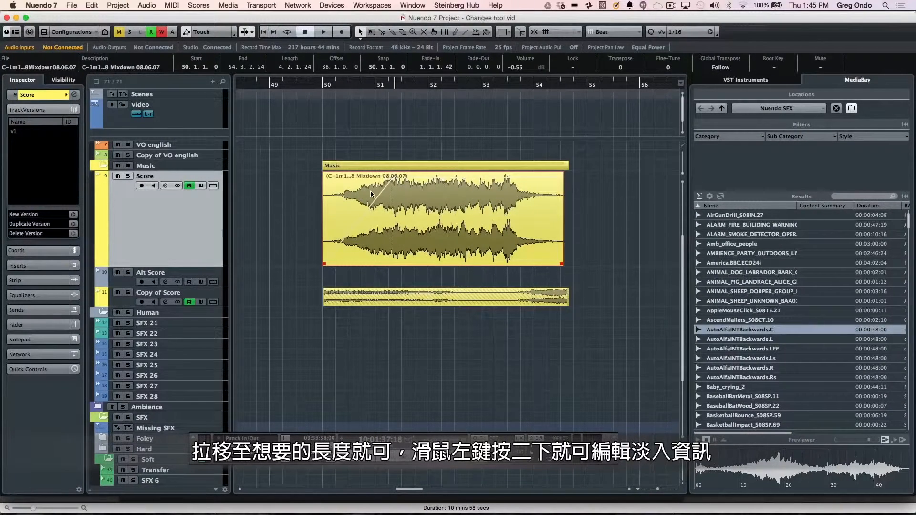
Reshape the Score event's fade-in into a custom multi-point curve and add a fade-out about 1.0.0.54 long.
{"action": "double_click", "coordinate": [347, 197]}
{"action": "mouse_move", "coordinate": [175, 164]}
{"action": "left_mouse_down"}
{"action": "mouse_move", "coordinate": [151, 163]}
{"action": "mouse_move", "coordinate": [166, 174]}
{"action": "left_mouse_up"}
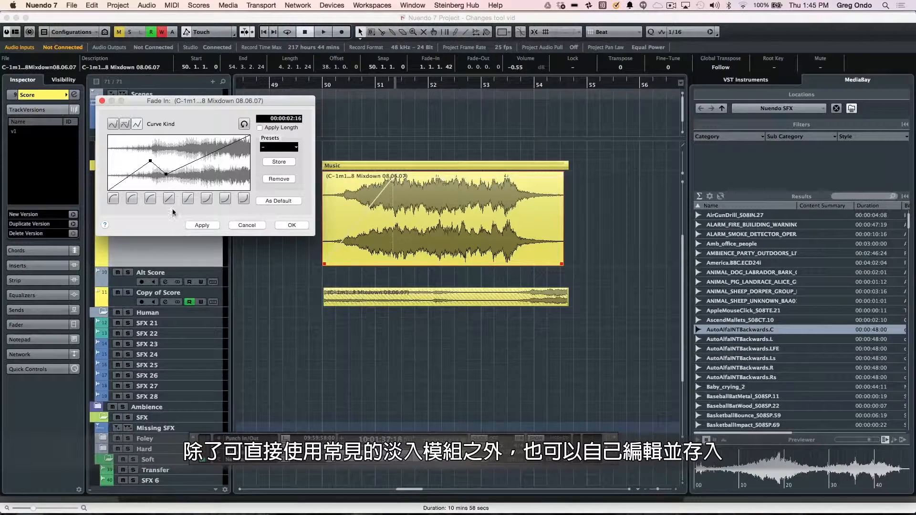
{"action": "left_click", "coordinate": [188, 200]}
{"action": "left_click_drag", "start_coordinate": [170, 169], "coordinate": [201, 168]}
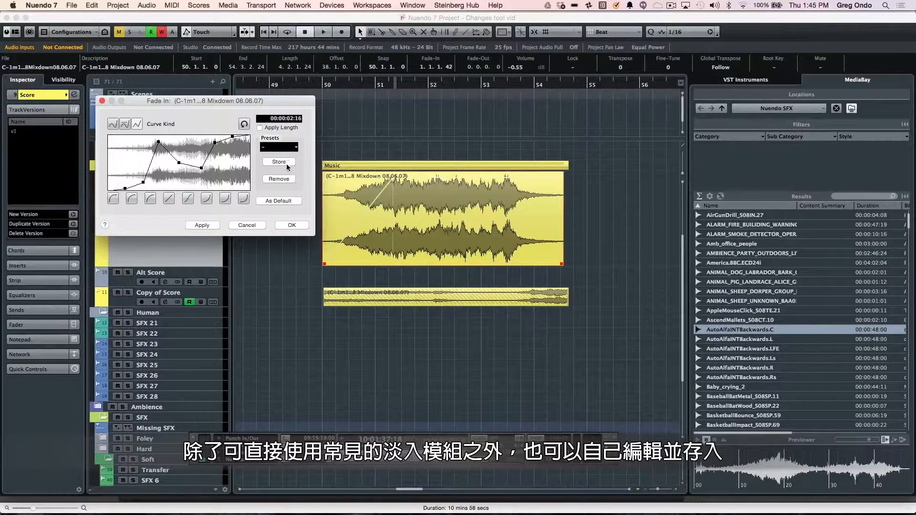
{"action": "left_click", "coordinate": [292, 226]}
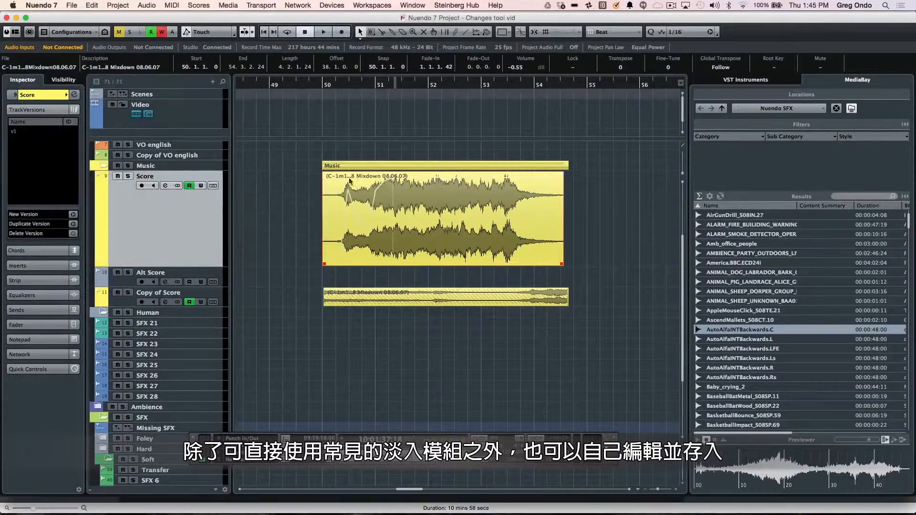
{"action": "left_click_drag", "start_coordinate": [563, 175], "coordinate": [503, 183]}
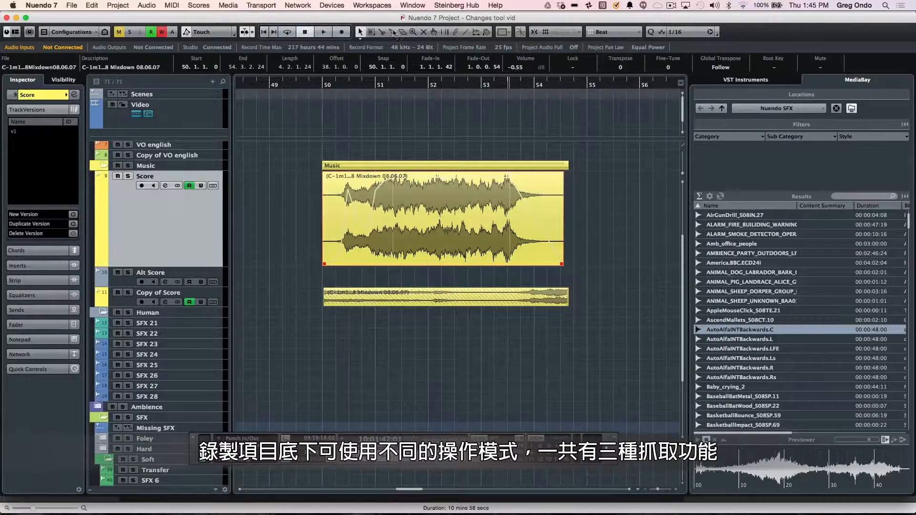
Review the Object Selection tool's three sizing modes and cycle through them back to Normal Sizing.
{"action": "left_click", "coordinate": [360, 32]}
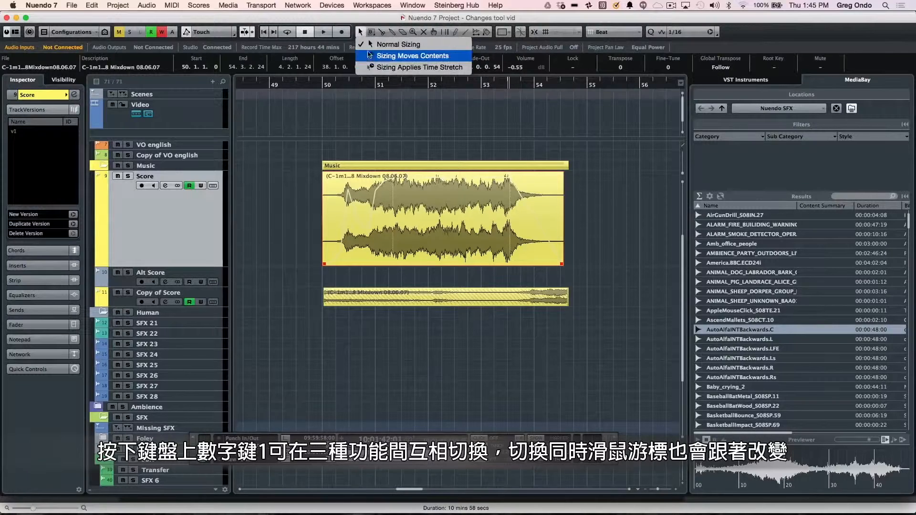
{"action": "left_click", "coordinate": [346, 210]}
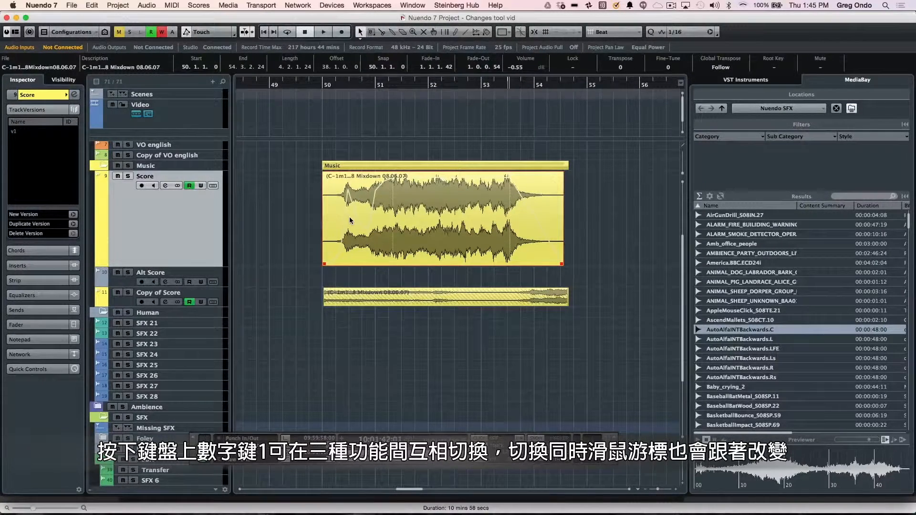
{"action": "key", "text": "1"}
{"action": "key", "text": "1"}
{"action": "key", "text": "1"}
{"action": "key", "text": "1"}
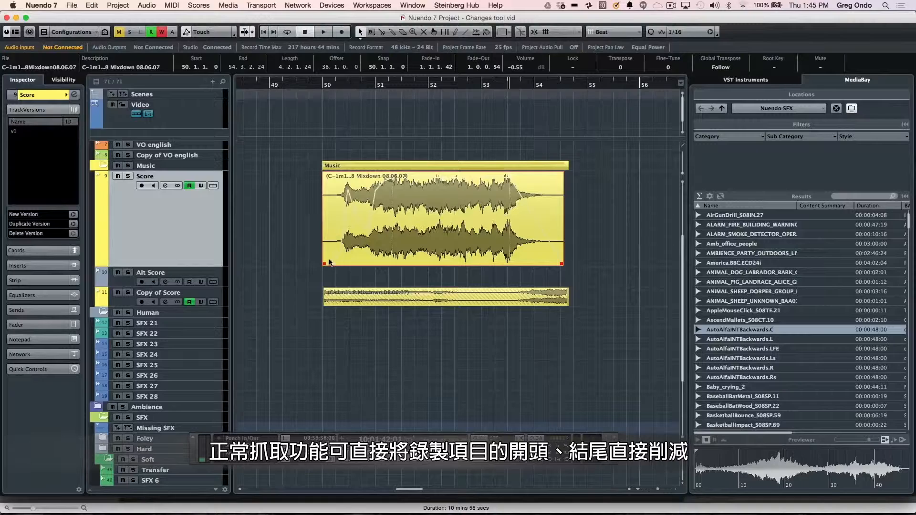
Trim the Score event's start to about 50.4.3.67 and its end to about 54.2.1.28 with Normal Sizing.
{"action": "left_click_drag", "start_coordinate": [323, 265], "coordinate": [390, 264]}
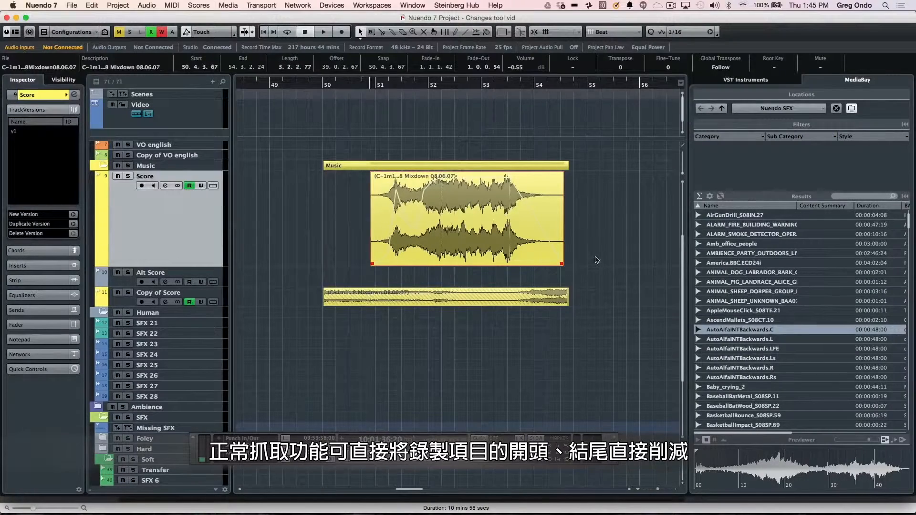
{"action": "mouse_move", "coordinate": [561, 263]}
{"action": "left_mouse_down"}
{"action": "mouse_move", "coordinate": [522, 263]}
{"action": "mouse_move", "coordinate": [547, 262]}
{"action": "left_mouse_up"}
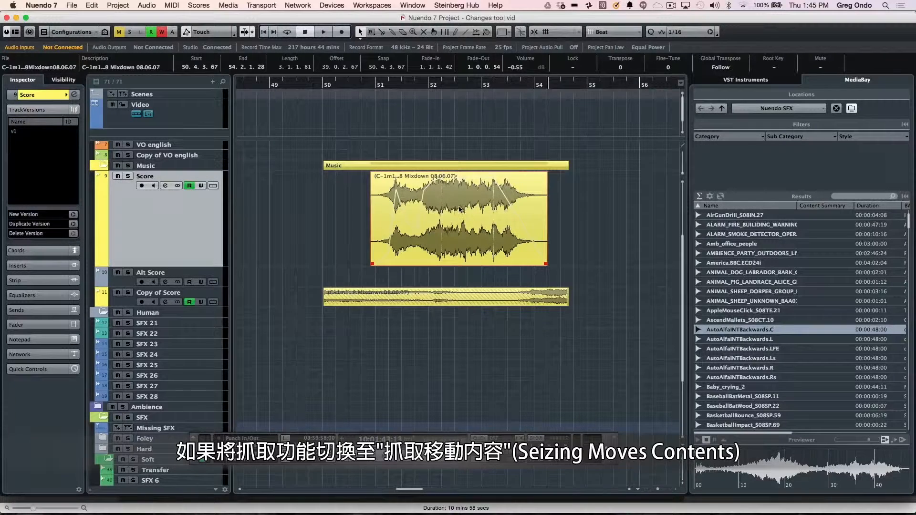
Undo the trims, the fades and the last volume change on the Score event.
{"action": "key", "text": "super+z"}
{"action": "key", "text": "super+z"}
{"action": "key", "text": "super+z"}
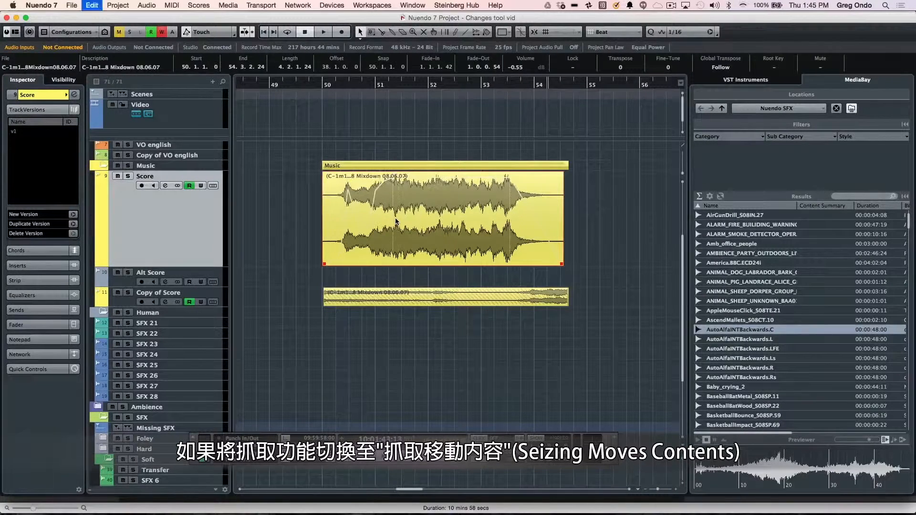
{"action": "key", "text": "super+z"}
{"action": "key", "text": "super+z"}
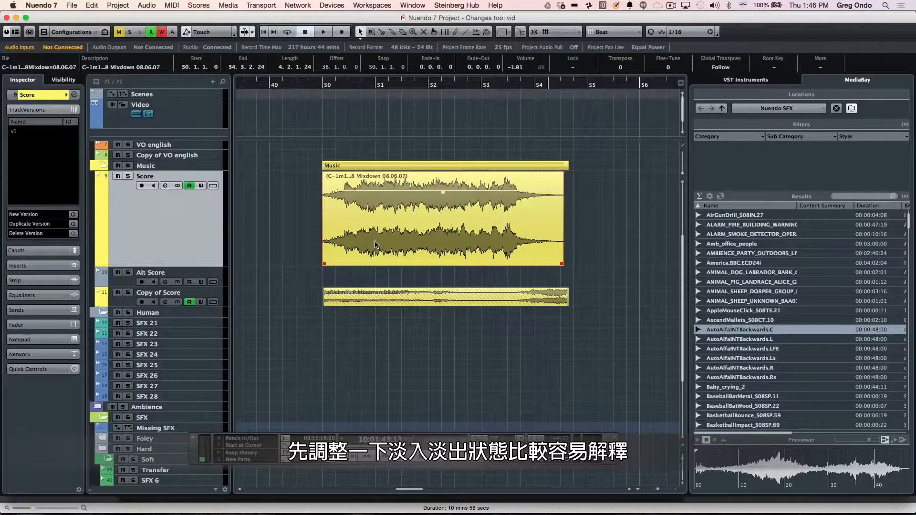
Switch the Object Selection tool to Sizing Moves Contents.
{"action": "key", "text": "1"}
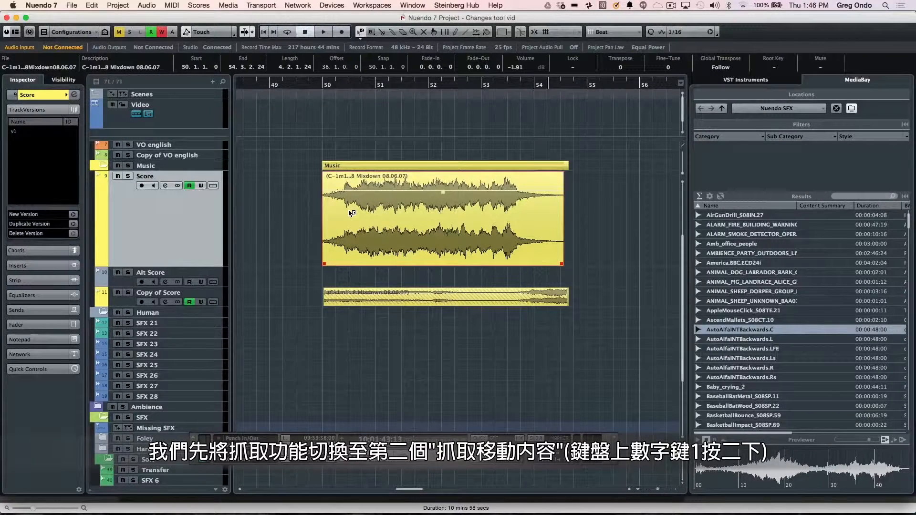
{"action": "key", "text": "1"}
{"action": "key", "text": "1"}
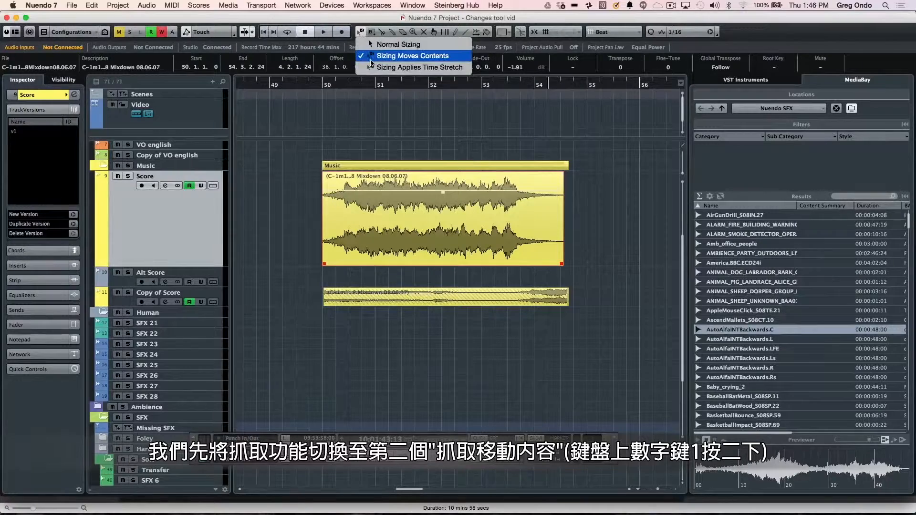
Try extending the Score event's start to about 49.3.4.43 and its end to about 54.4.4.41, and undo both changes.
{"action": "mouse_move", "coordinate": [325, 263]}
{"action": "left_mouse_down"}
{"action": "mouse_move", "coordinate": [406, 258]}
{"action": "mouse_move", "coordinate": [308, 264]}
{"action": "left_mouse_up"}
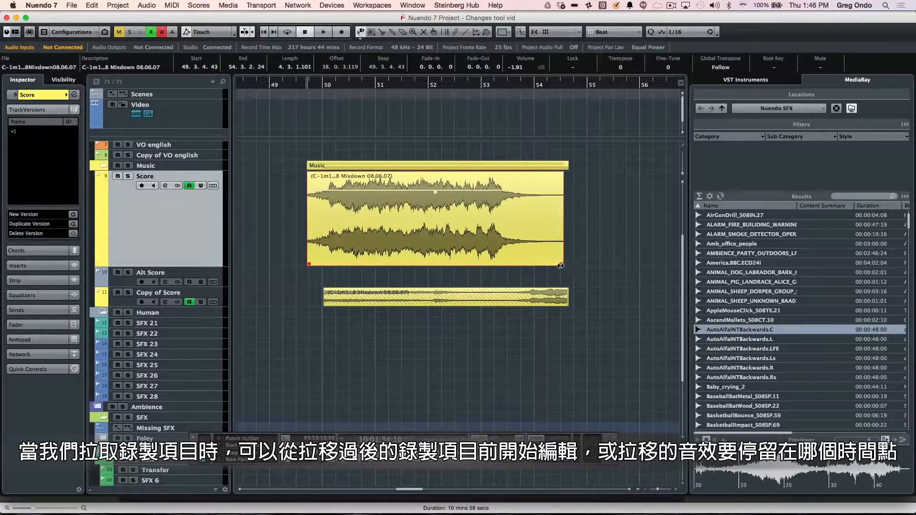
{"action": "left_click_drag", "start_coordinate": [561, 264], "coordinate": [585, 261]}
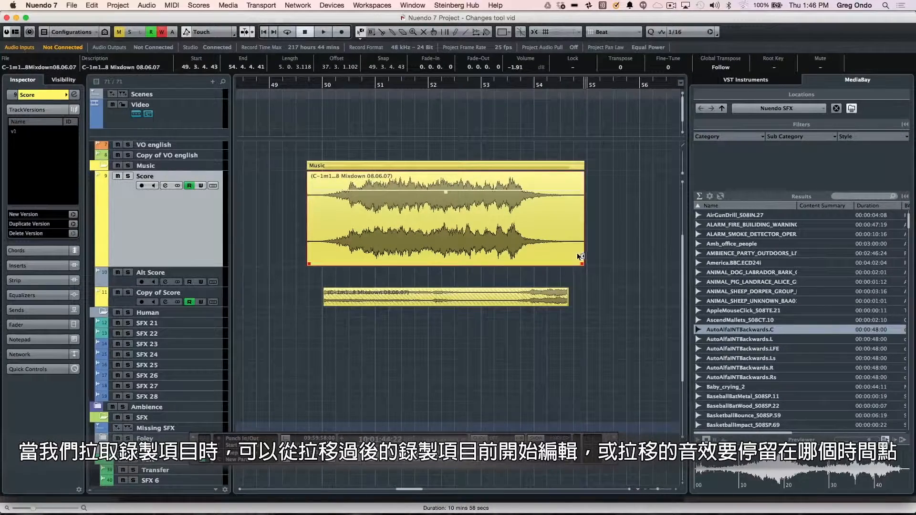
{"action": "key", "text": "super+z"}
{"action": "key", "text": "super+z"}
Switch the Object Selection tool to Sizing Applies Time Stretch.
{"action": "left_click", "coordinate": [360, 34]}
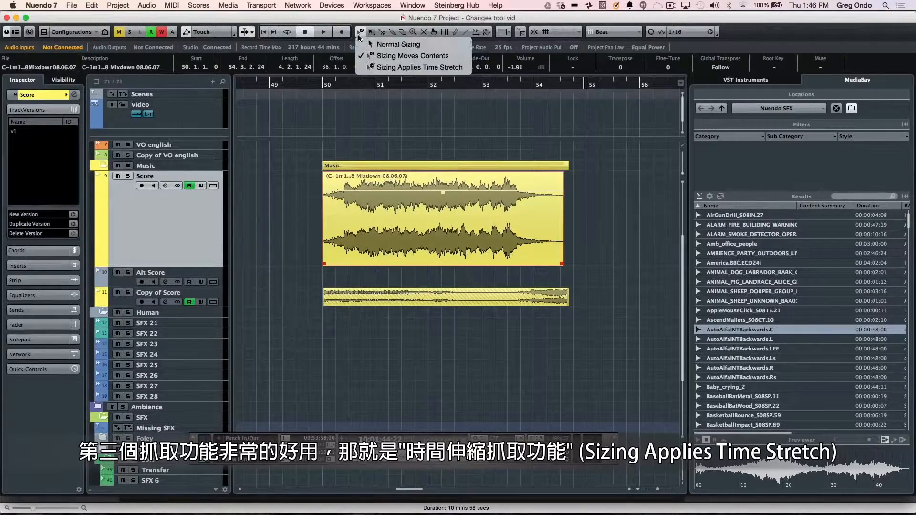
{"action": "left_click", "coordinate": [376, 67]}
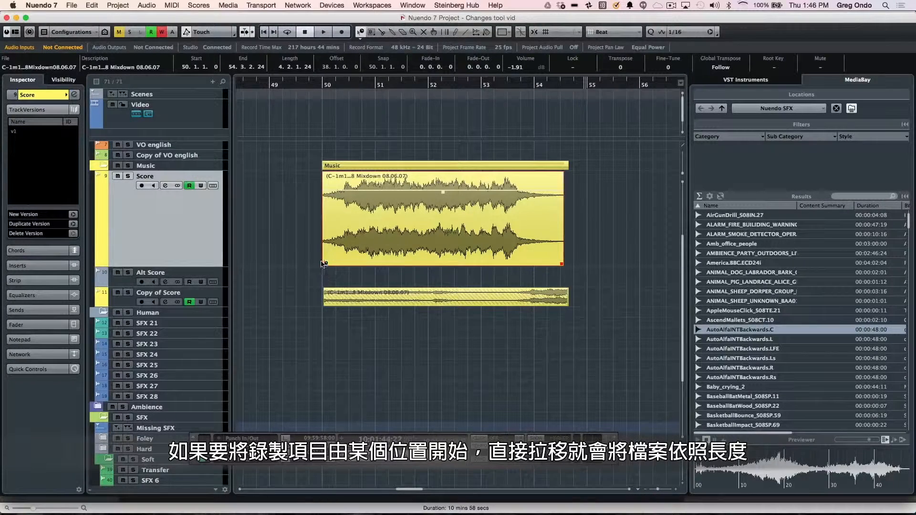
Try time-compressing the Score event by moving its start to about 51.2.1.56, and undo the change.
{"action": "left_click_drag", "start_coordinate": [326, 265], "coordinate": [390, 265]}
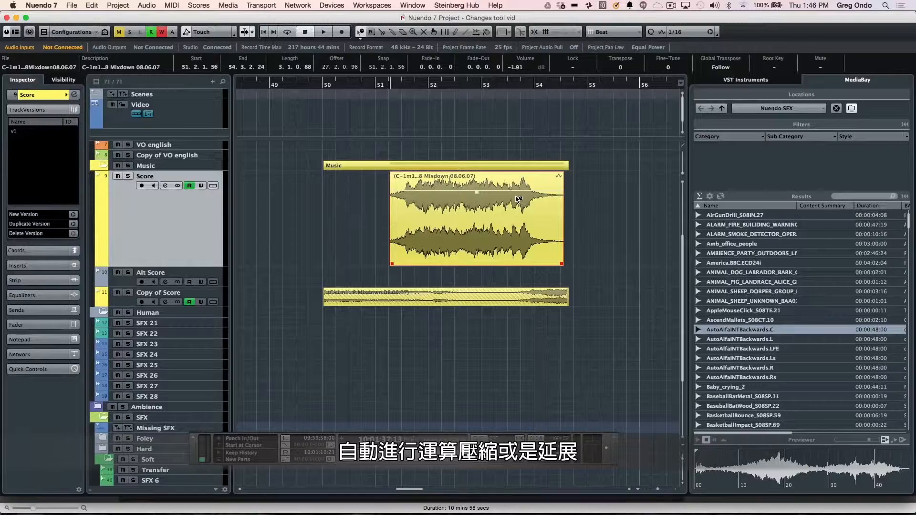
{"action": "key", "text": "super+z"}
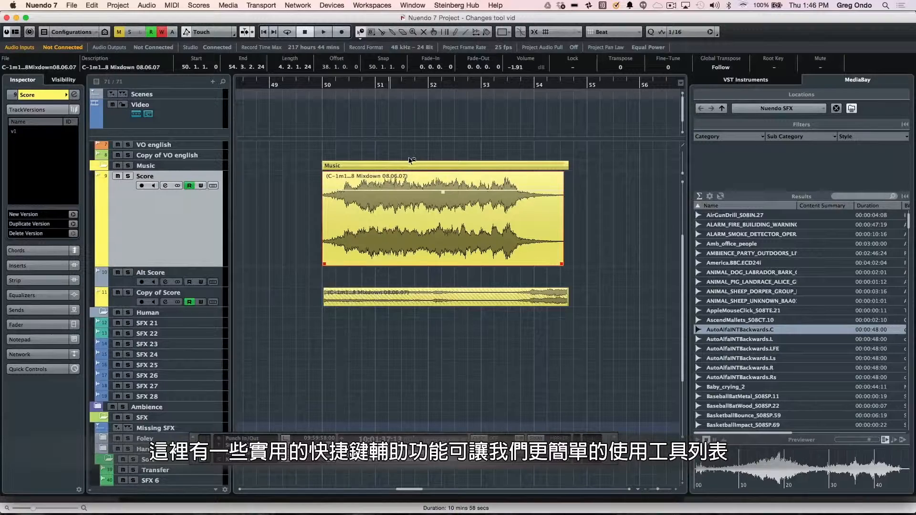
Split the Score event at about 52.1.2.20, try moving its second part to about 52.3.1.81, and undo the move.
{"action": "key", "text": "alt"}
{"action": "left_click", "coordinate": [433, 217], "text": "alt"}
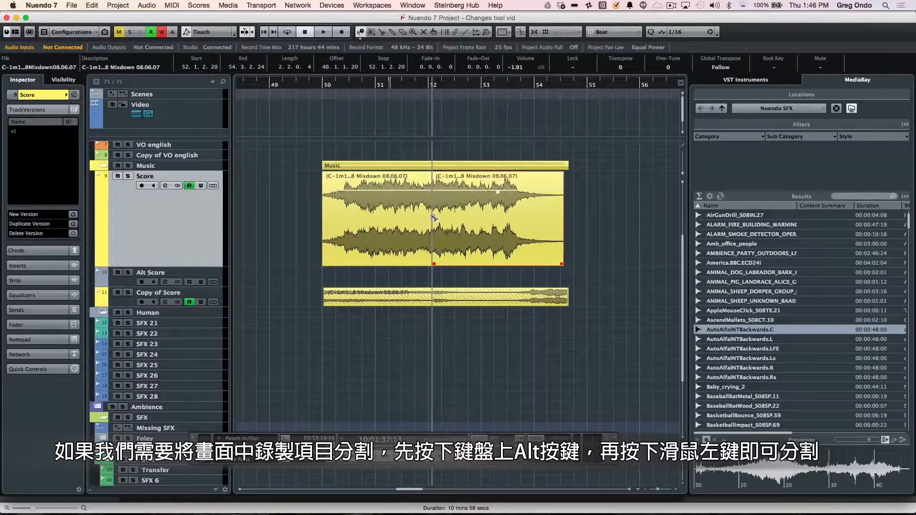
{"action": "left_click_drag", "start_coordinate": [472, 216], "coordinate": [476, 219]}
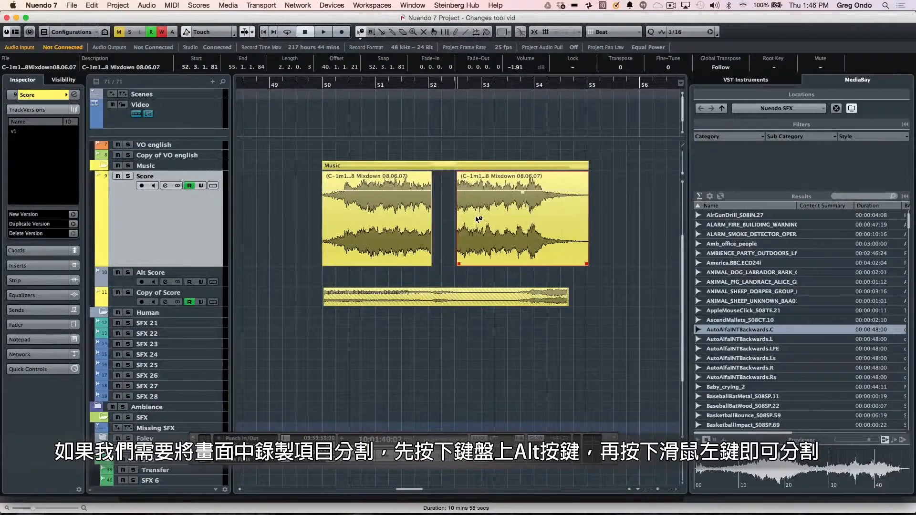
{"action": "key", "text": "super+z"}
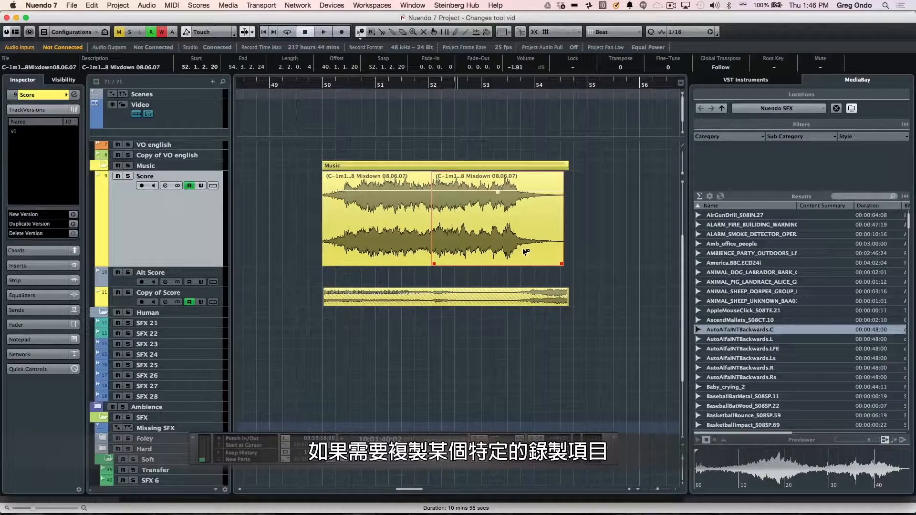
Try repeating the Score event's second part as three consecutive copies, and undo the copies and the split.
{"action": "key", "text": "g"}
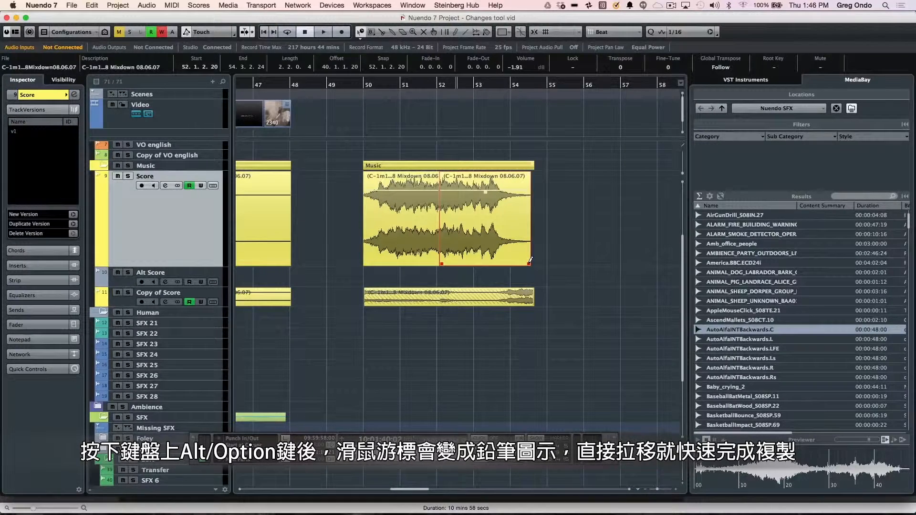
{"action": "left_click_drag", "start_coordinate": [530, 261], "coordinate": [702, 300]}
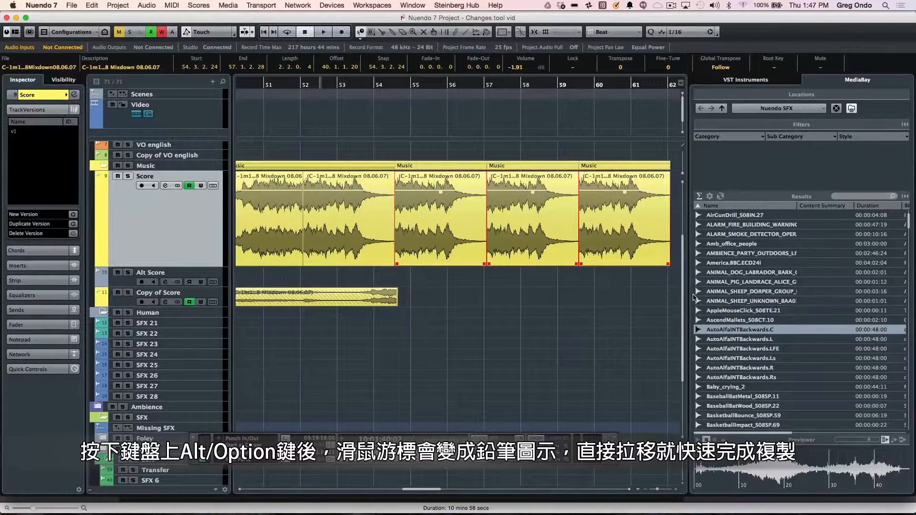
{"action": "key", "text": "super+z"}
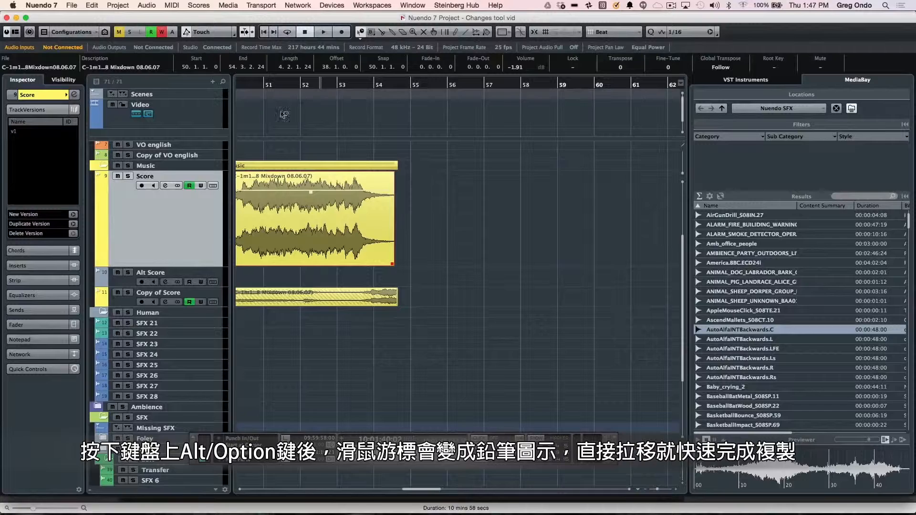
Slip the audio contents inside the Score event to an offset of about 37.3.3.76, keeping the event's boundaries in place.
{"action": "scroll", "coordinate": [496, 247], "scroll_direction": "left", "scroll_amount": 5}
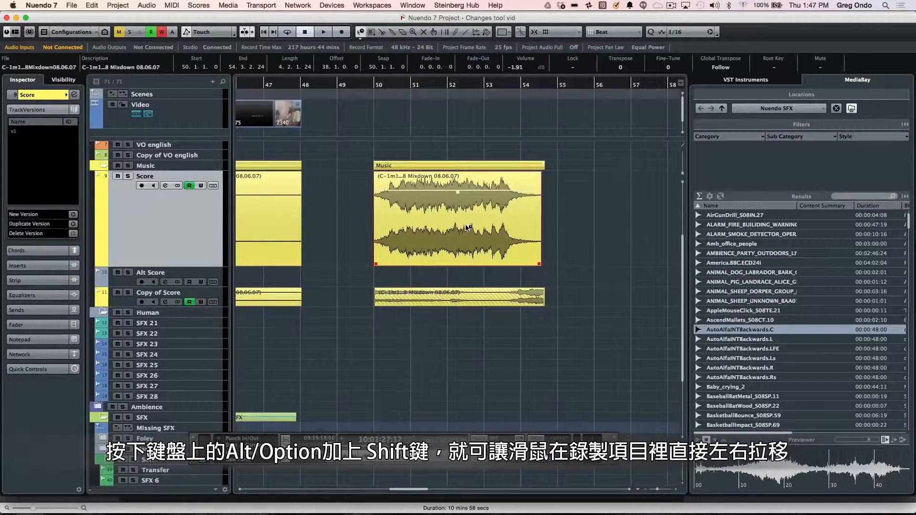
{"action": "left_click_drag", "start_coordinate": [464, 224], "coordinate": [474, 245]}
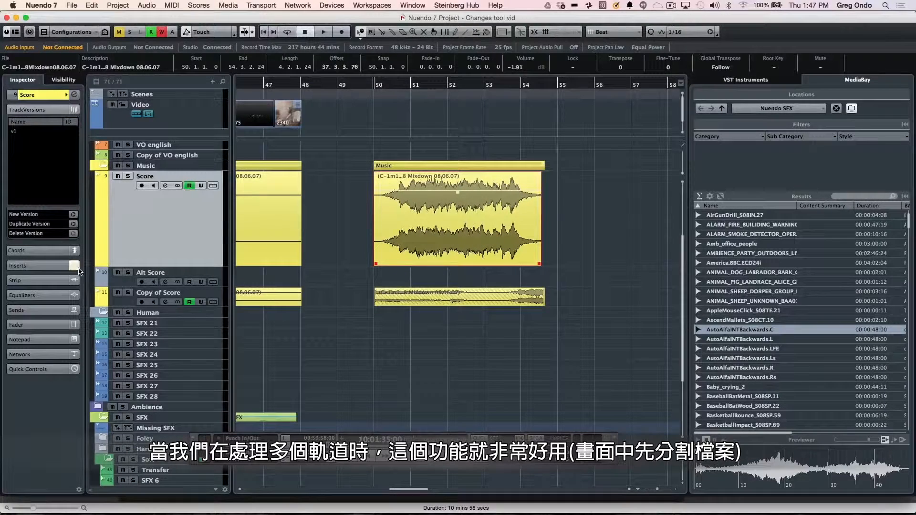
Increase the height of the Alt Score track.
{"action": "left_click_drag", "start_coordinate": [130, 286], "coordinate": [121, 310]}
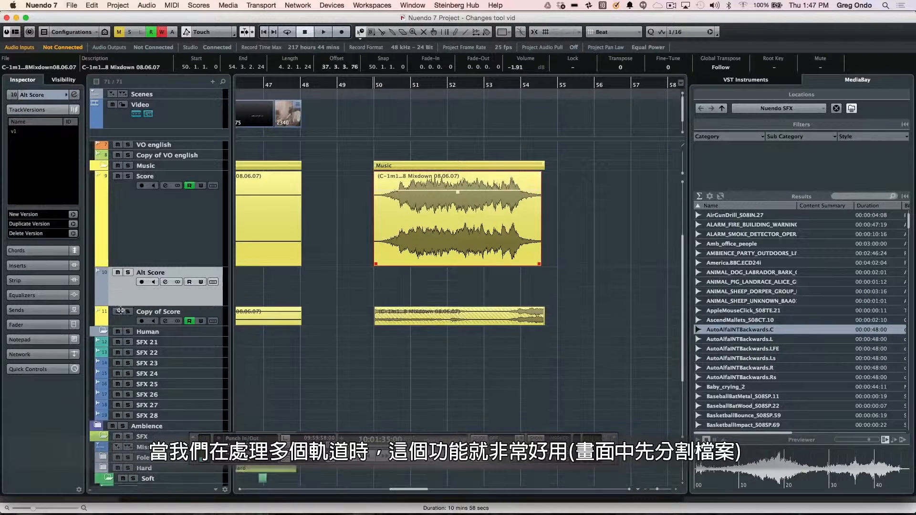
Split the Score event with the Split tool at about 51.3.1.62 and 52.3.2.117.
{"action": "right_click", "coordinate": [456, 237]}
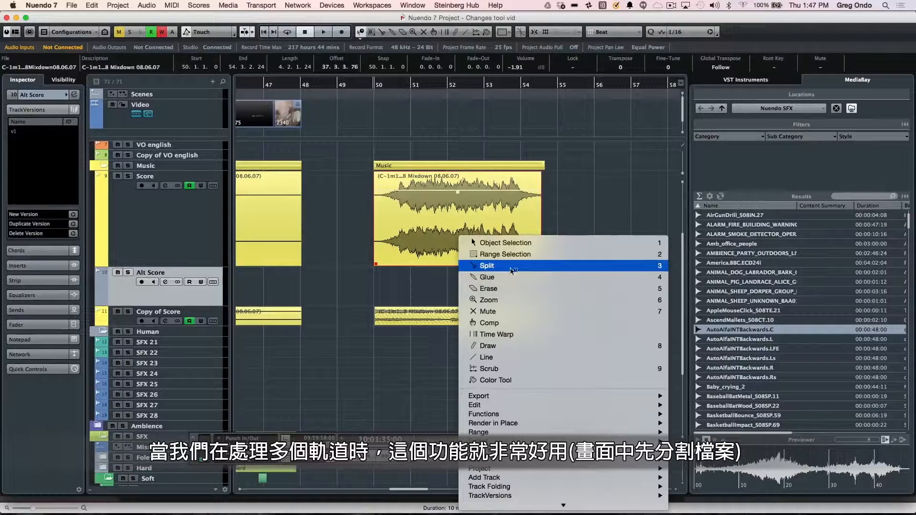
{"action": "right_click", "coordinate": [457, 226]}
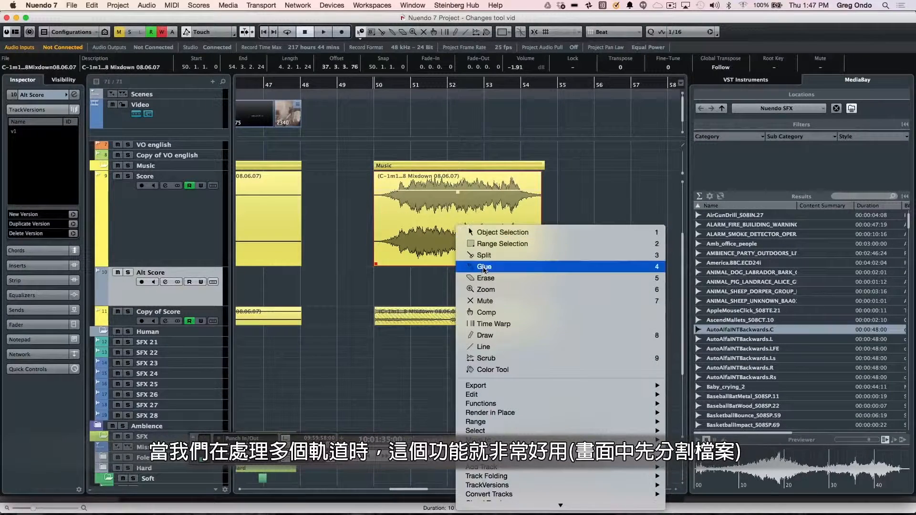
{"action": "left_click", "coordinate": [483, 256]}
{"action": "left_click", "coordinate": [430, 210]}
{"action": "left_click", "coordinate": [471, 210]}
Return to the Object Selection tool and move the middle Score piece to the Alt Score track at the same time position.
{"action": "right_click", "coordinate": [472, 210]}
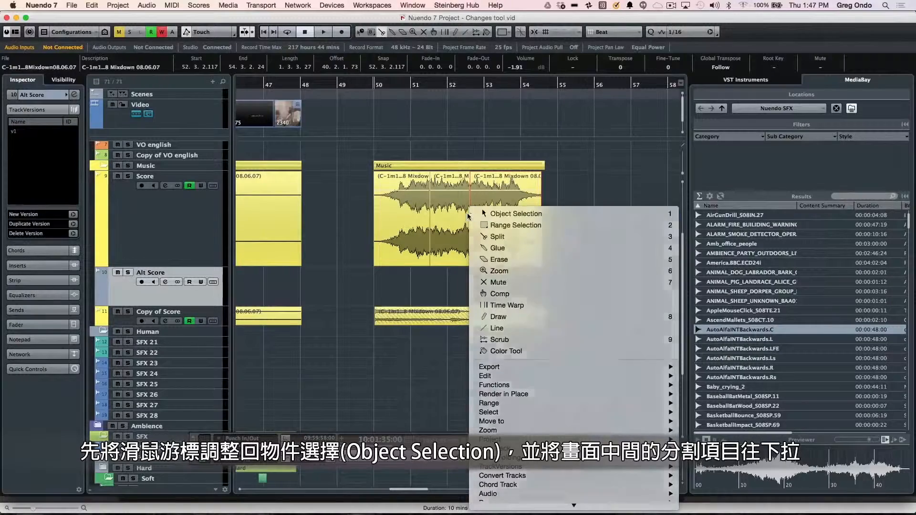
{"action": "left_click", "coordinate": [476, 212]}
{"action": "left_click_drag", "start_coordinate": [460, 217], "coordinate": [454, 279]}
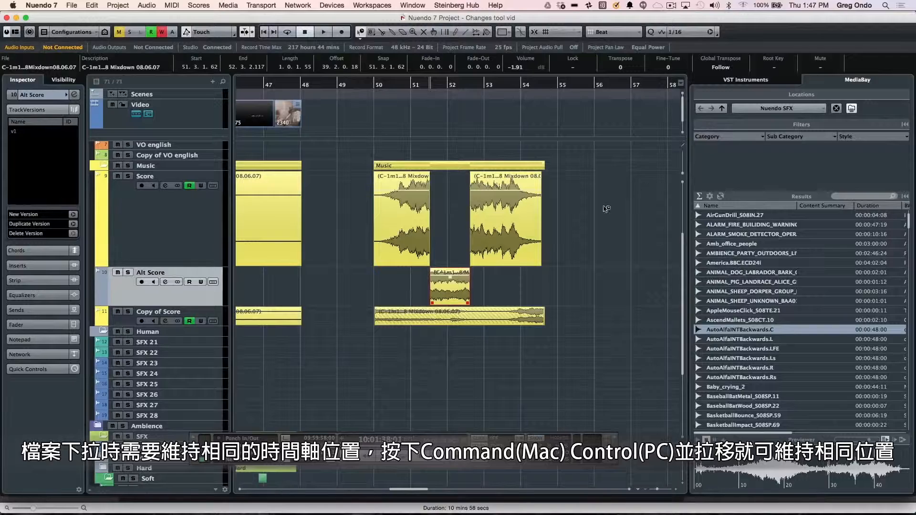
Select all three pieces, slip their contents together to about 38.0.0.6 offset on the first, and add fade-ins of about 0.1.2.28.
{"action": "left_click_drag", "start_coordinate": [584, 229], "coordinate": [396, 297]}
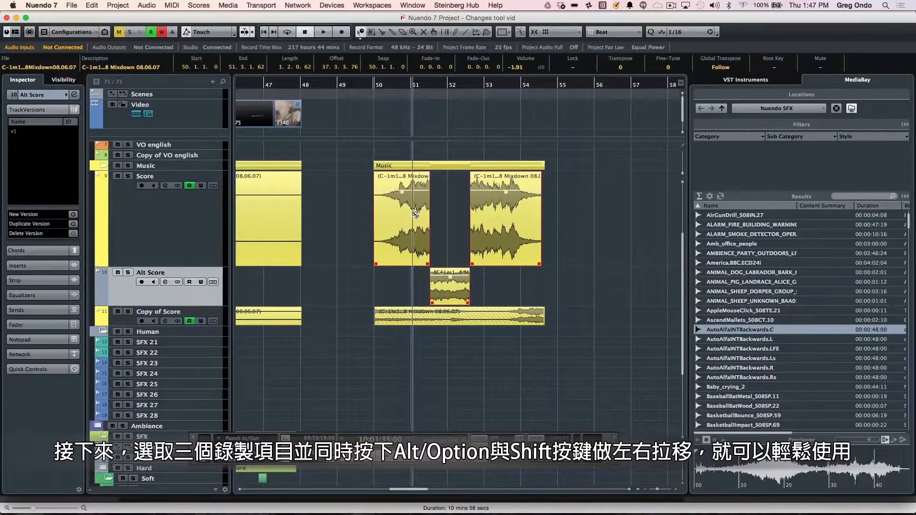
{"action": "mouse_move", "coordinate": [406, 218]}
{"action": "left_mouse_down"}
{"action": "mouse_move", "coordinate": [427, 223]}
{"action": "mouse_move", "coordinate": [408, 220]}
{"action": "left_mouse_up"}
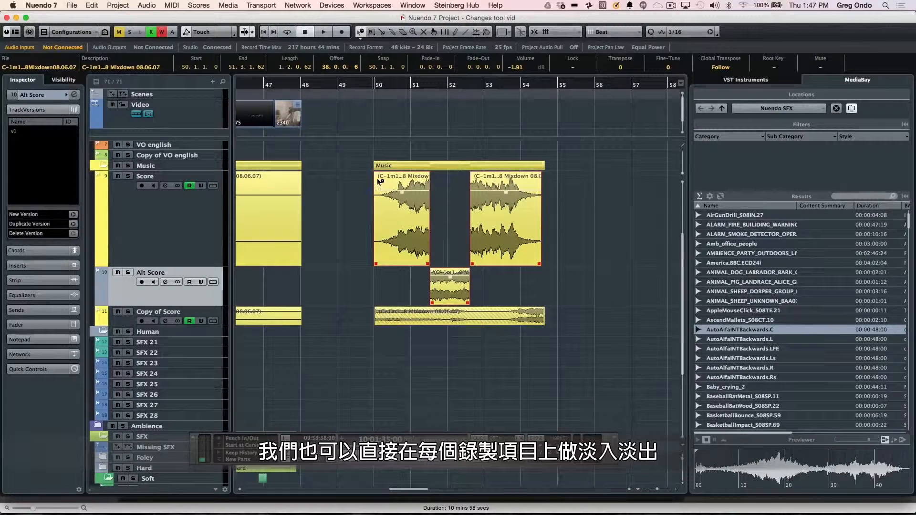
{"action": "left_click_drag", "start_coordinate": [375, 175], "coordinate": [396, 179]}
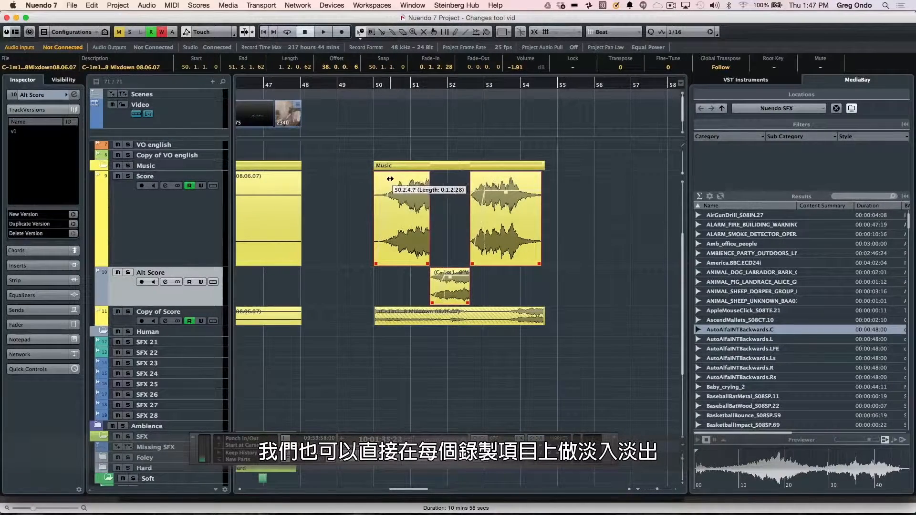
{"action": "mouse_move", "coordinate": [418, 241]}
{"action": "left_mouse_down", "text": "alt+super"}
{"action": "mouse_move", "coordinate": [384, 242]}
{"action": "mouse_move", "coordinate": [427, 241]}
{"action": "mouse_move", "coordinate": [416, 242]}
{"action": "left_mouse_up", "text": "alt+super"}
Undo the fade-ins, the content slips, the move to the Alt Score track and the splits of the Score event.
{"action": "key", "text": "super+z"}
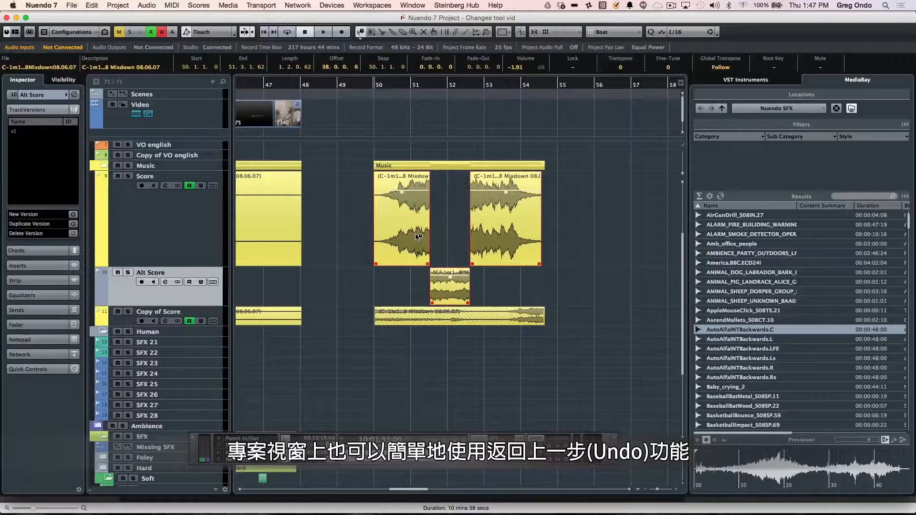
{"action": "key", "text": "super+z"}
{"action": "key", "text": "super+z"}
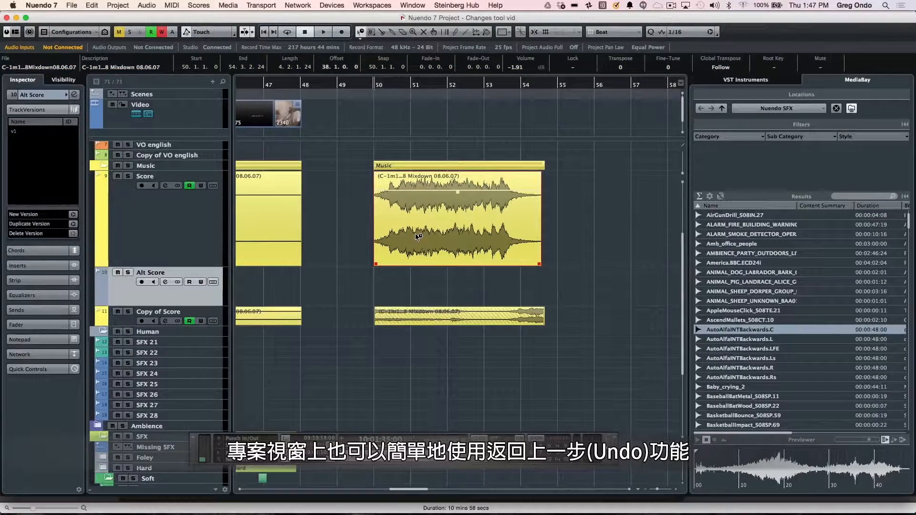